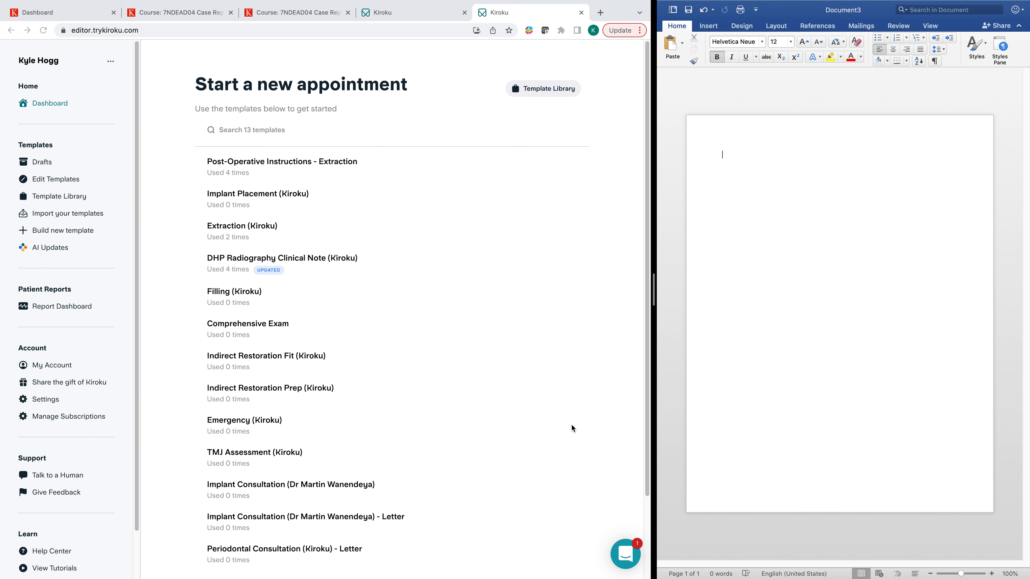
# Step: Start a note from the DHP Radiography Clinical Note (Kiroku) template and fill in the treating doctor's name
pyautogui.click(227, 260)
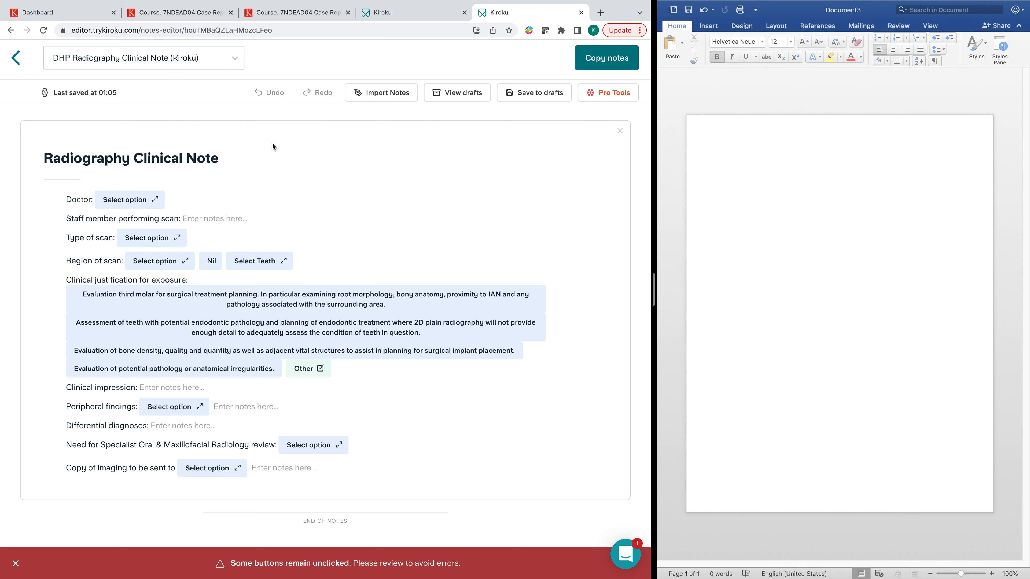
pyautogui.click(154, 204)
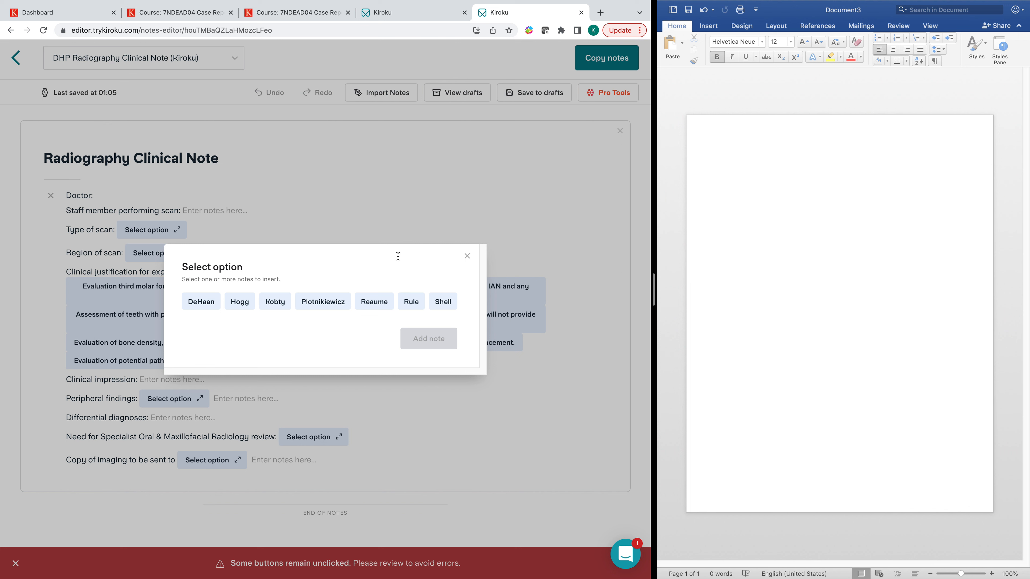
pyautogui.click(239, 303)
pyautogui.click(426, 340)
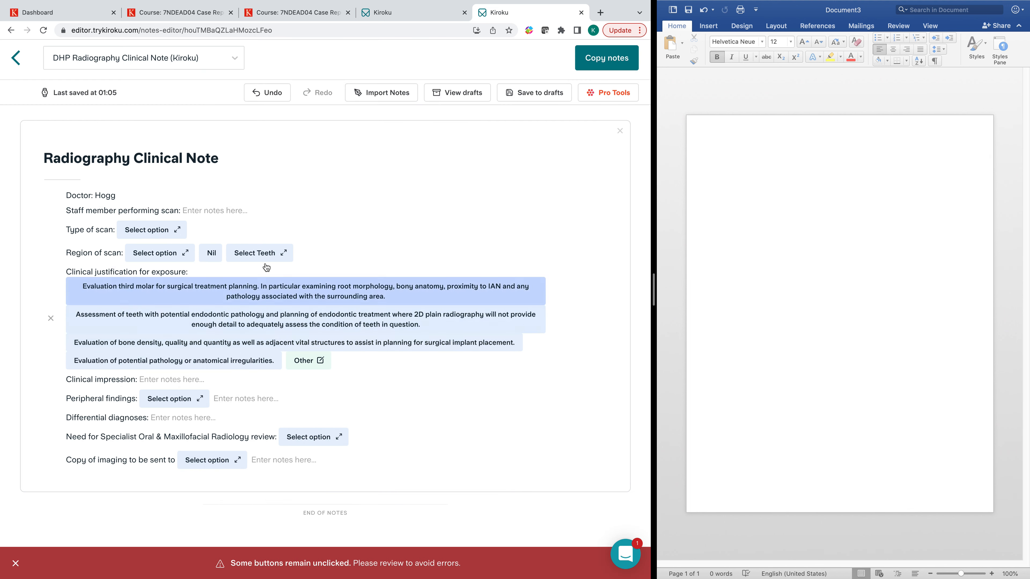
# Step: Enter the initials of the staff member performing the scan and set the type of scan to Limited FOV CBCT - D0364
pyautogui.click(187, 215)
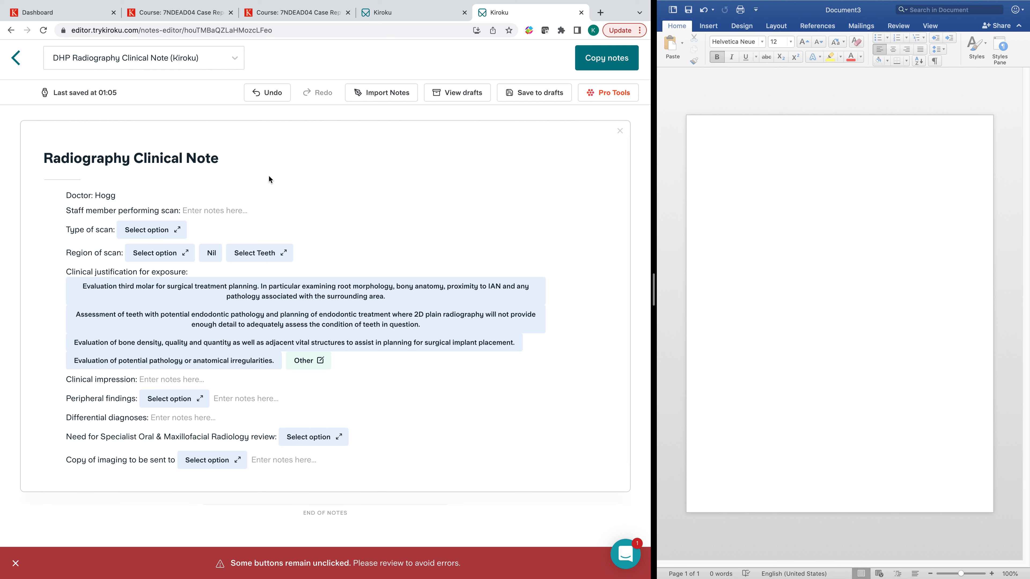
pyautogui.write('BB')
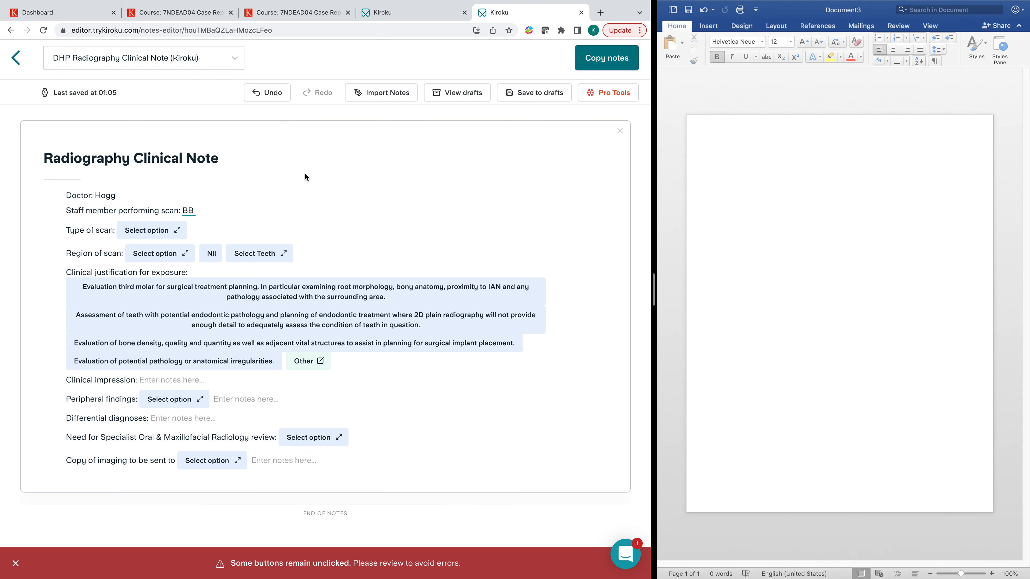
pyautogui.click(168, 232)
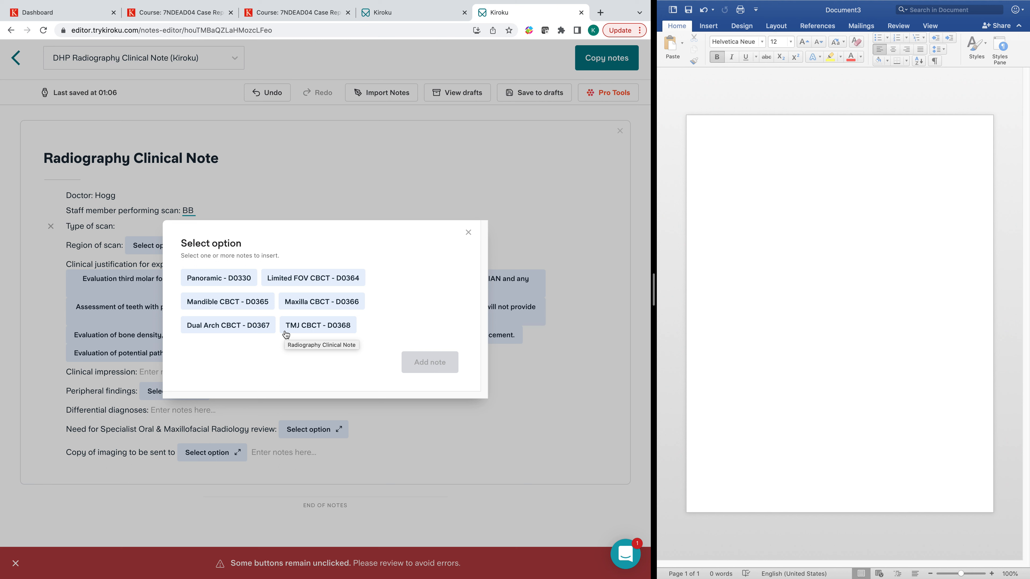
pyautogui.click(292, 278)
pyautogui.click(410, 367)
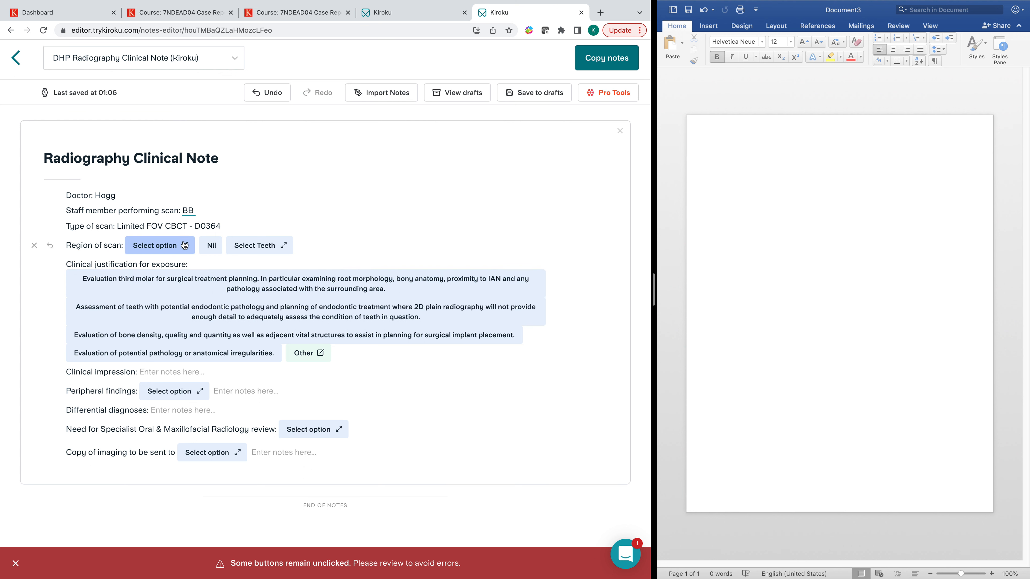
# Step: Set the region of scan to LR with teeth 31, 30 and 29
pyautogui.click(184, 245)
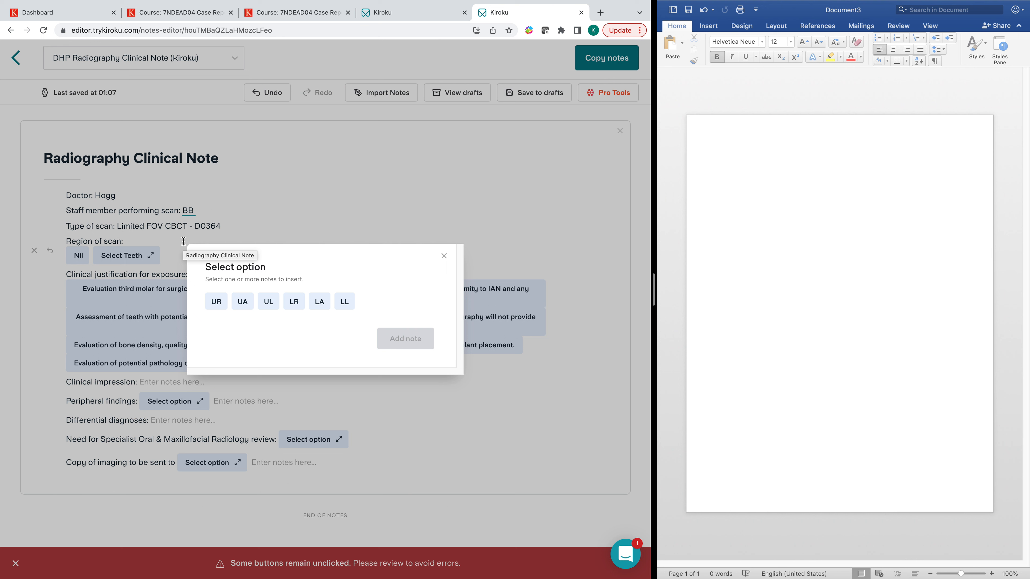
pyautogui.click(294, 304)
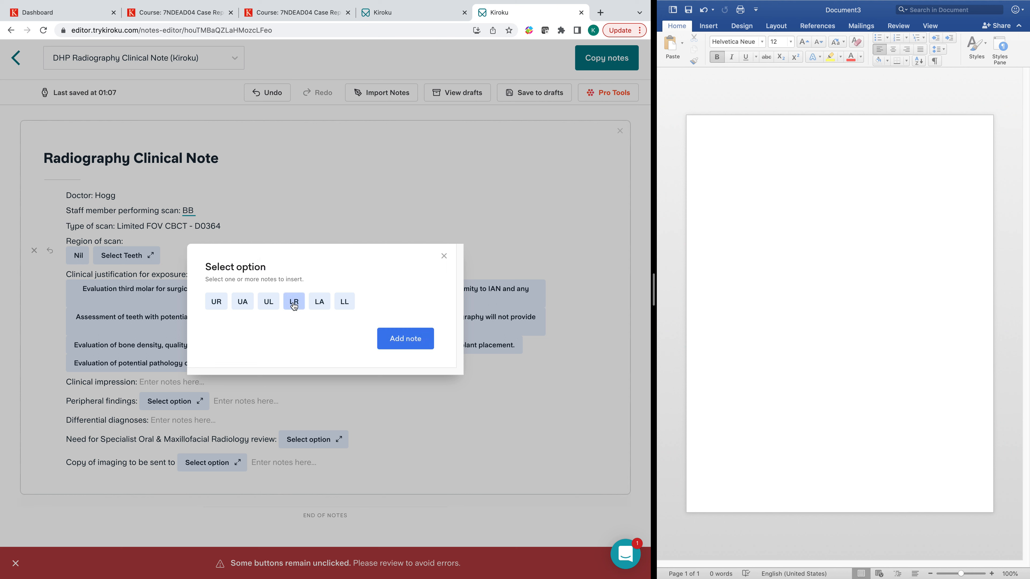
pyautogui.click(392, 340)
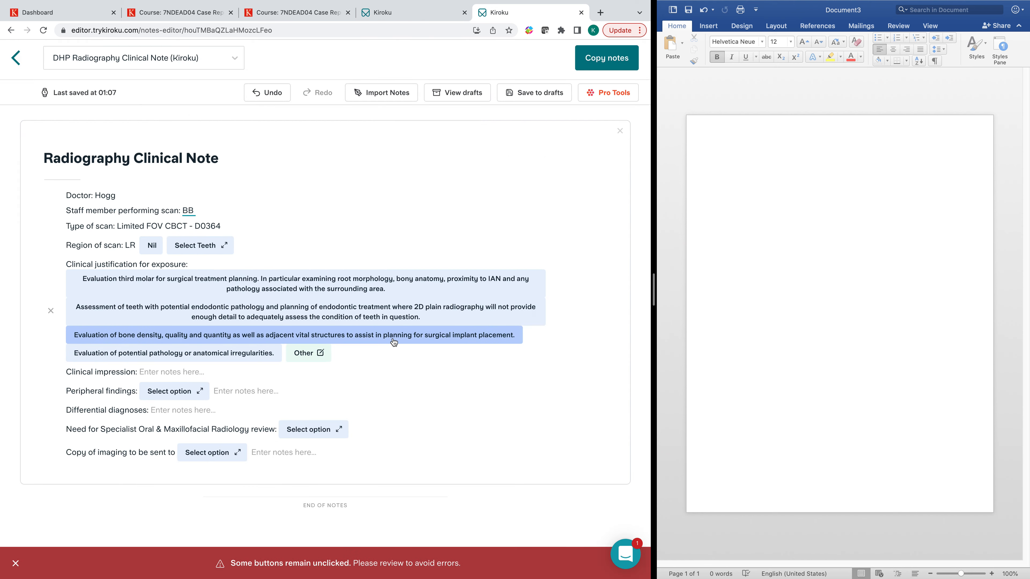
pyautogui.click(198, 246)
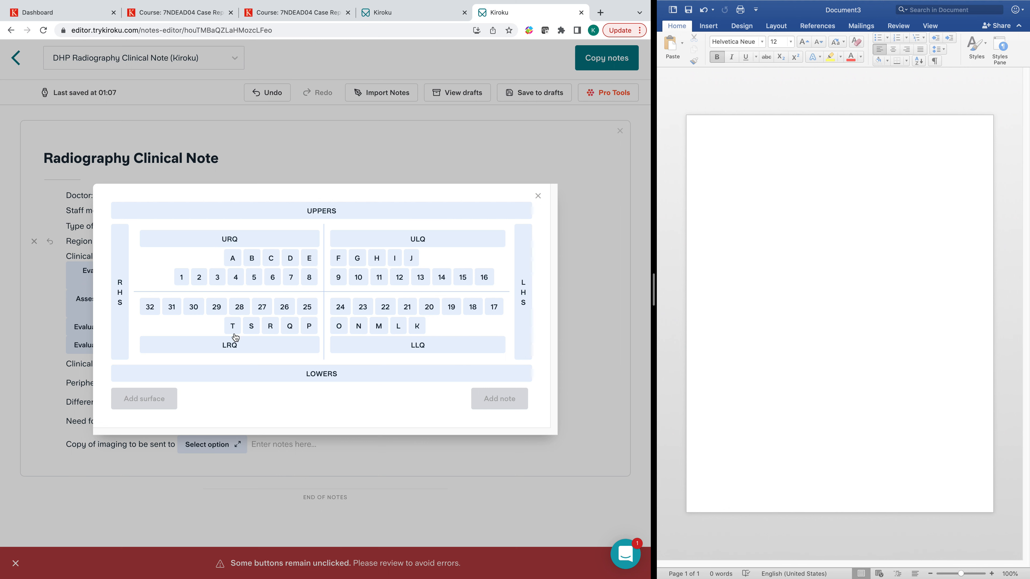
pyautogui.click(194, 309)
pyautogui.click(172, 306)
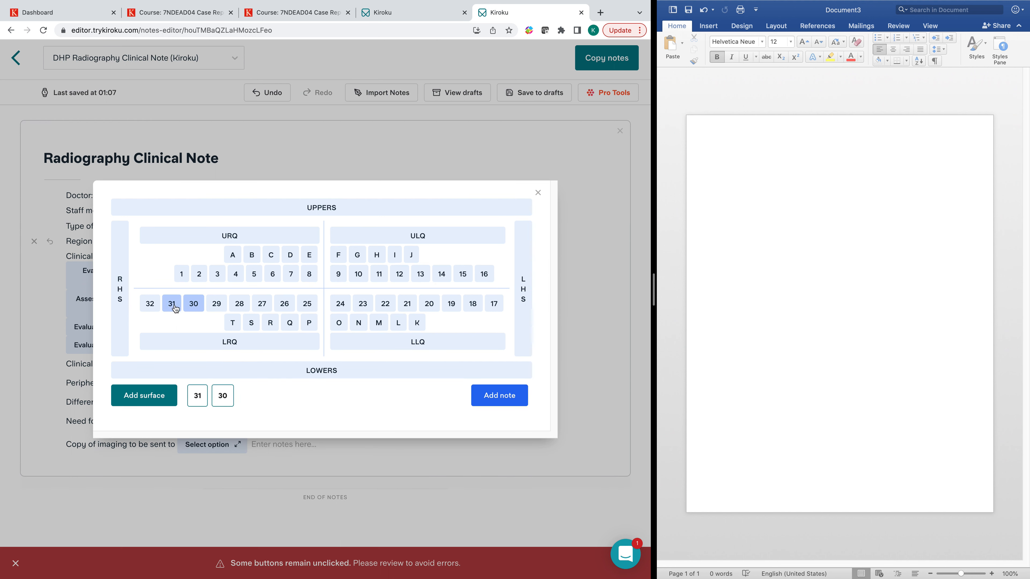
pyautogui.click(217, 307)
pyautogui.click(499, 400)
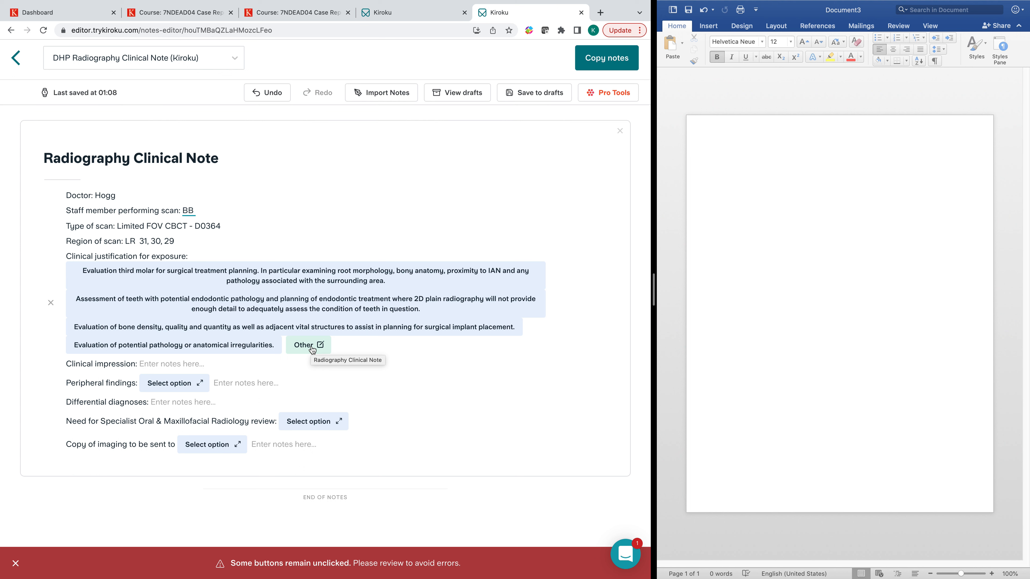
# Step: Choose the endodontic pathology assessment as clinical justification and enter the clinical impression "#30 previous RCT with PARL associated with distal root apex"
pyautogui.click(173, 307)
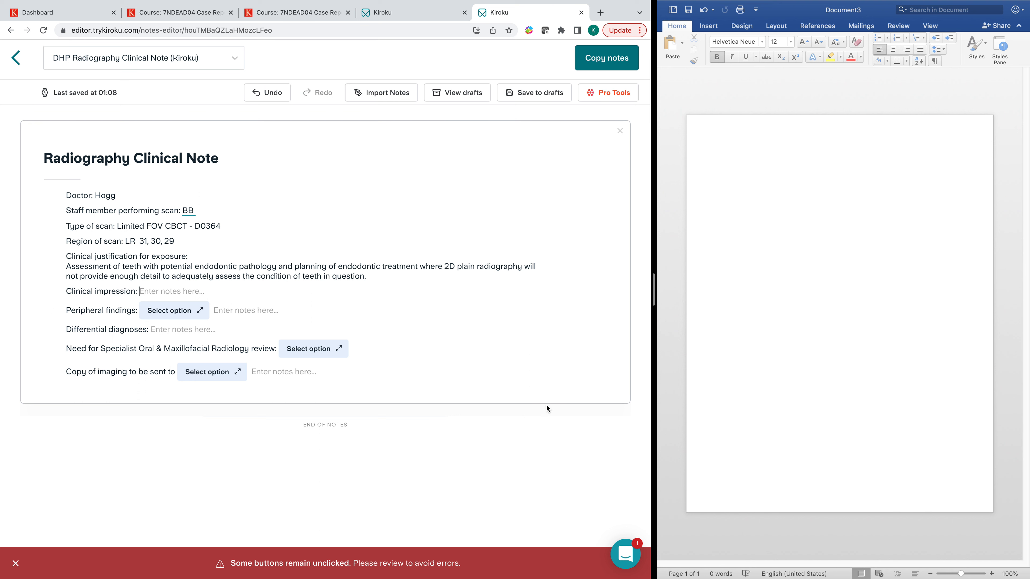
pyautogui.write('#30')
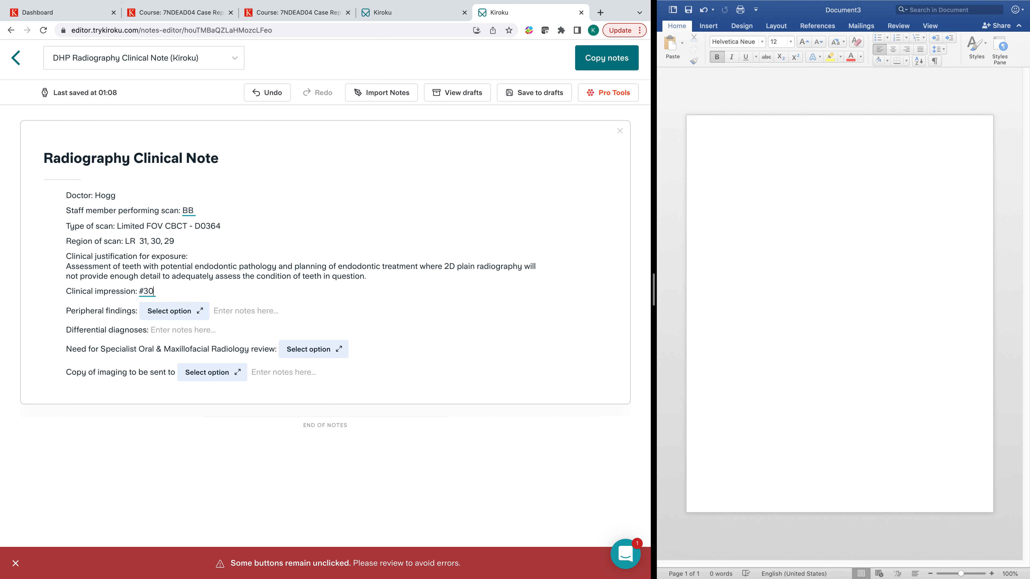
pyautogui.write(' previous RCT with PA')
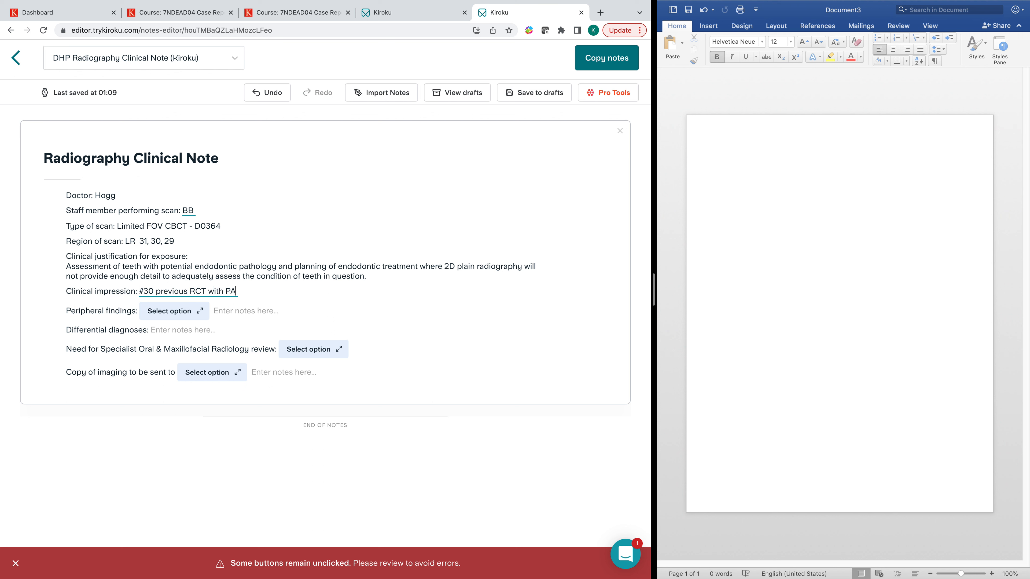
pyautogui.write('RL associated with distal root apex')
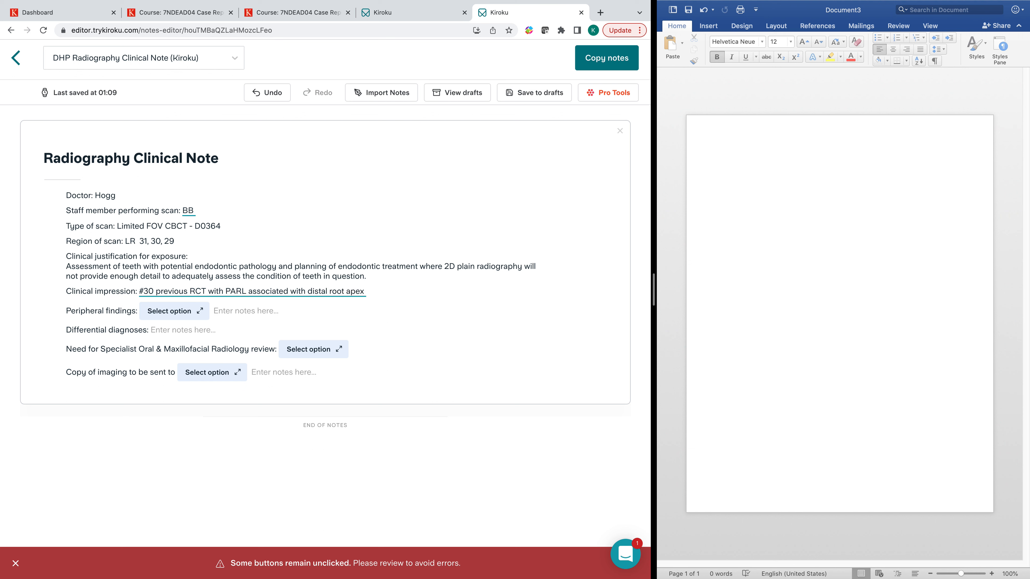
# Step: Add to the clinical impression "Tooth #30 has sufficient remaining tooth structure and is periodontally sound."
pyautogui.write('. Tooth #30 has sufficient')
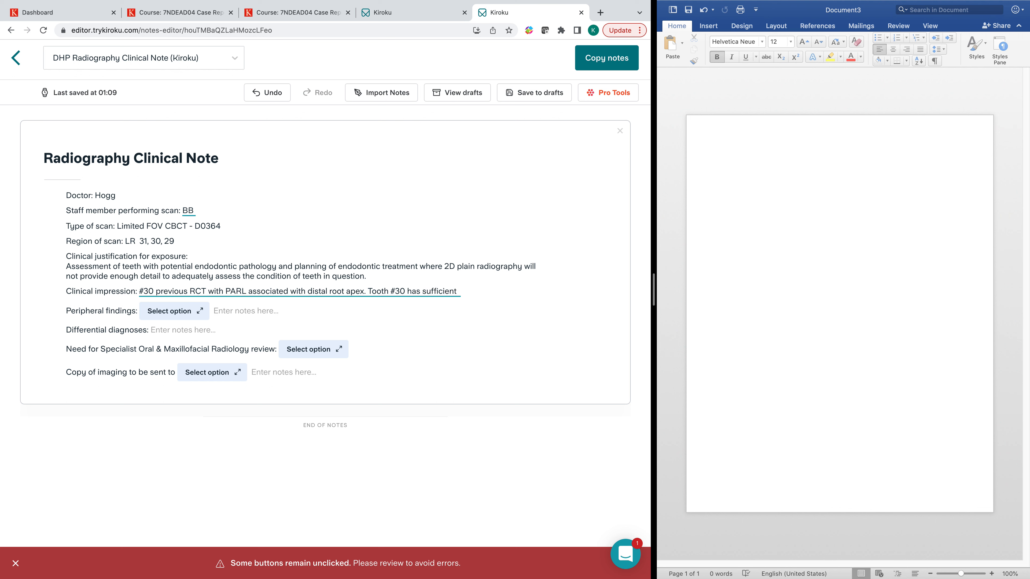
pyautogui.write(' remaining tooth structu')
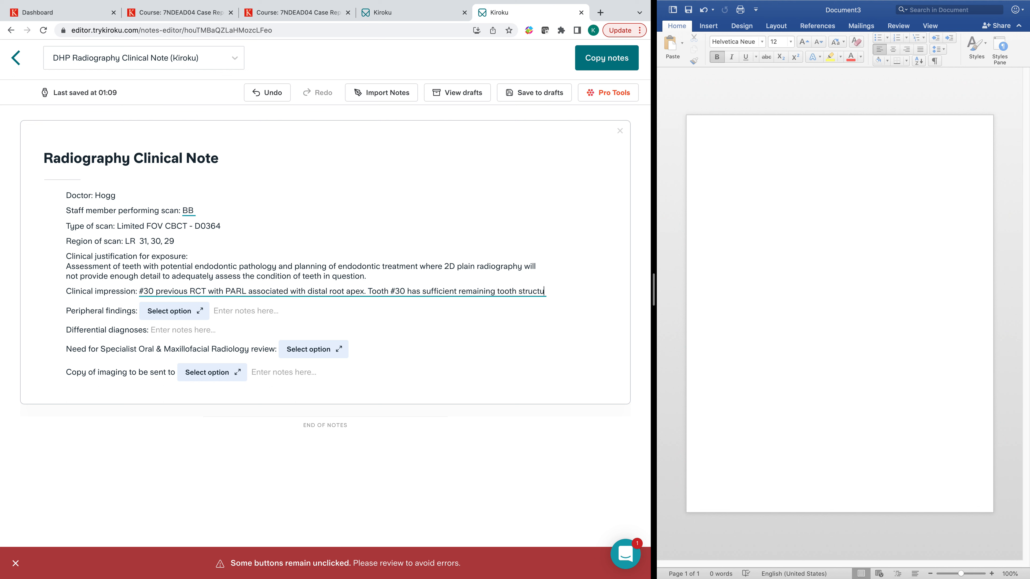
pyautogui.write('re and ')
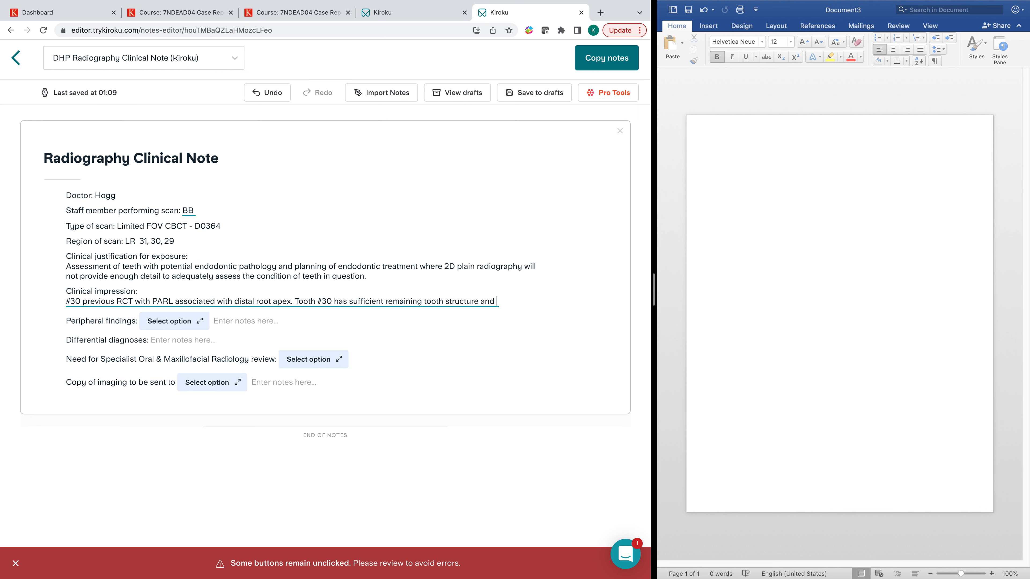
pyautogui.write('is periodontally ')
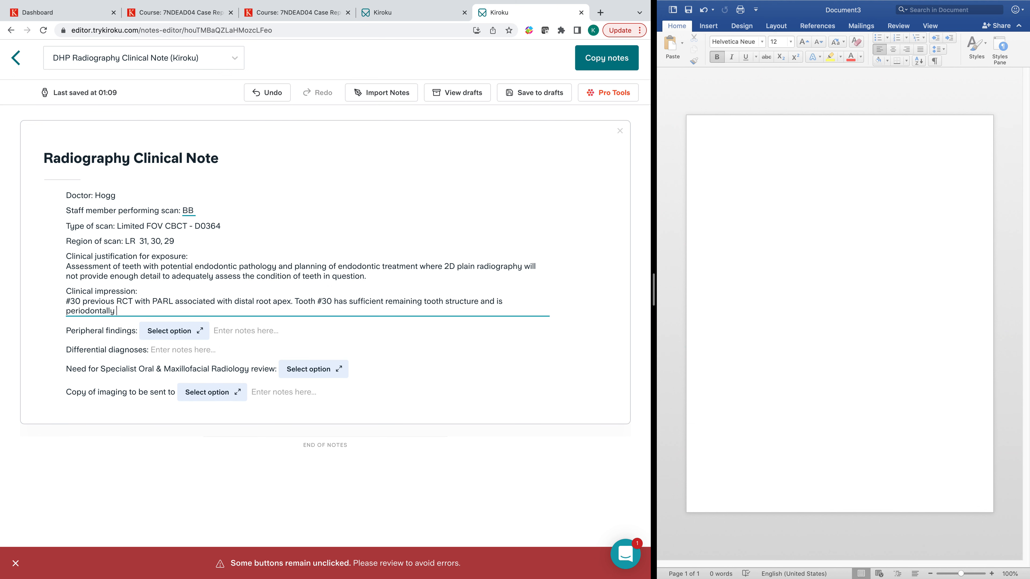
pyautogui.write('sound.')
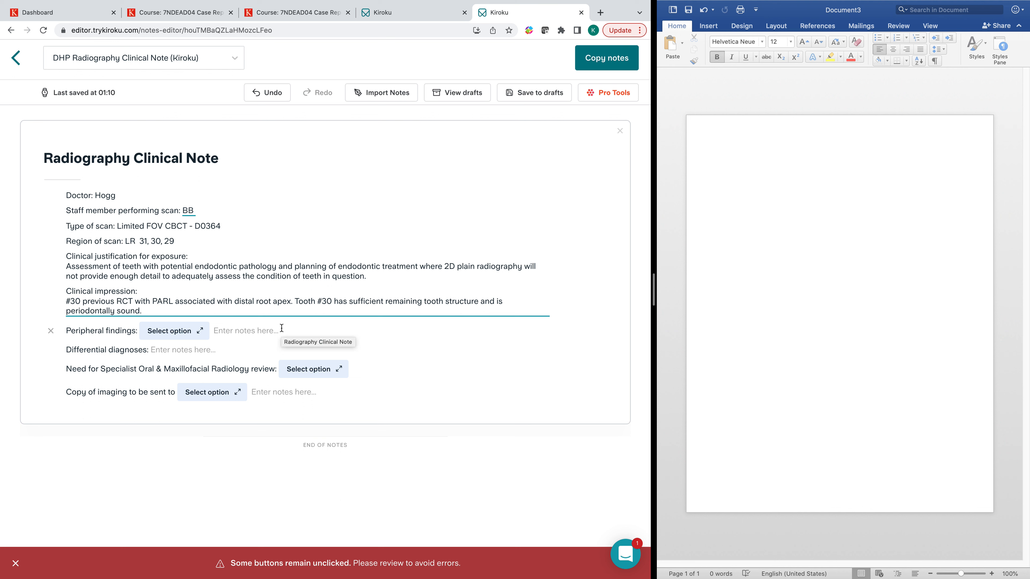
pyautogui.write('Retaine')
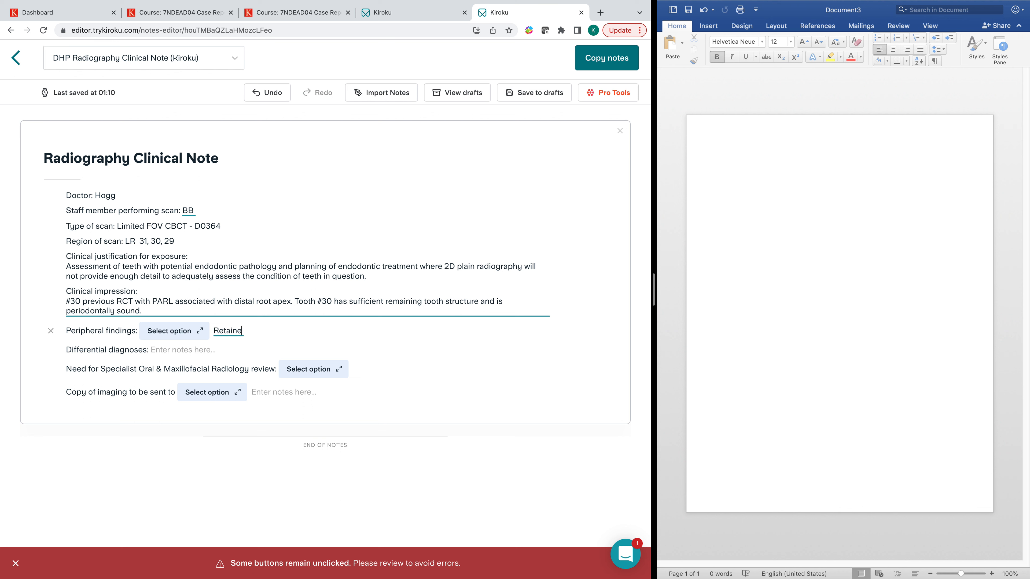
pyautogui.write('d root tip')
pyautogui.press('BackSpace')
pyautogui.press('BackSpace')
pyautogui.press('BackSpace')
pyautogui.press('BackSpace')
pyautogui.press('BackSpace')
pyautogui.press('BackSpace')
pyautogui.press('BackSpace')
pyautogui.press('BackSpace')
pyautogui.press('BackSpace')
pyautogui.press('BackSpace')
pyautogui.press('BackSpace')
pyautogui.press('BackSpace')
pyautogui.press('BackSpace')
pyautogui.press('BackSpace')
pyautogui.press('BackSpace')
pyautogui.press('BackSpace')
pyautogui.press('BackSpace')
# Step: Set the peripheral findings to None
pyautogui.click(193, 332)
pyautogui.click(229, 304)
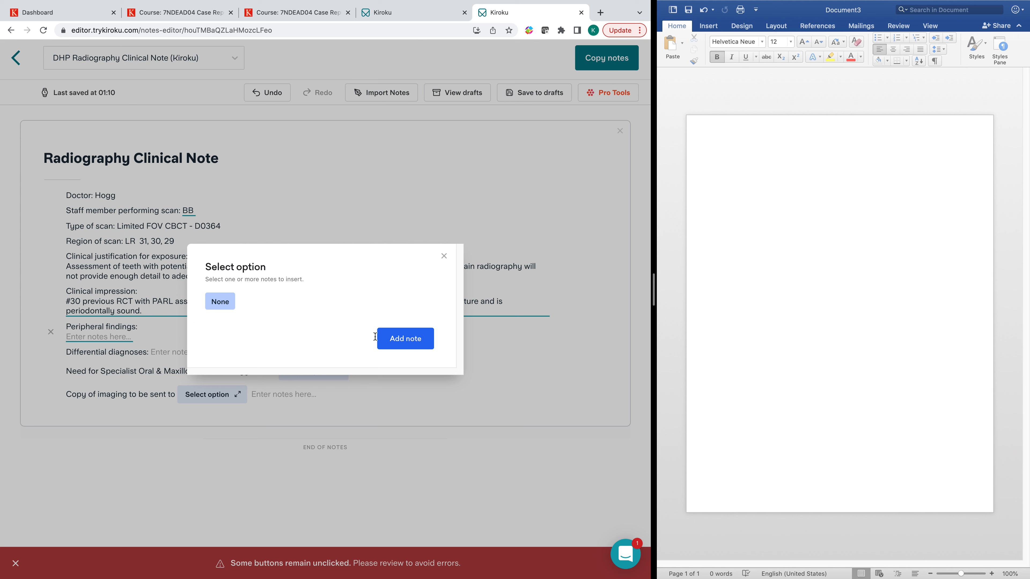
pyautogui.click(405, 344)
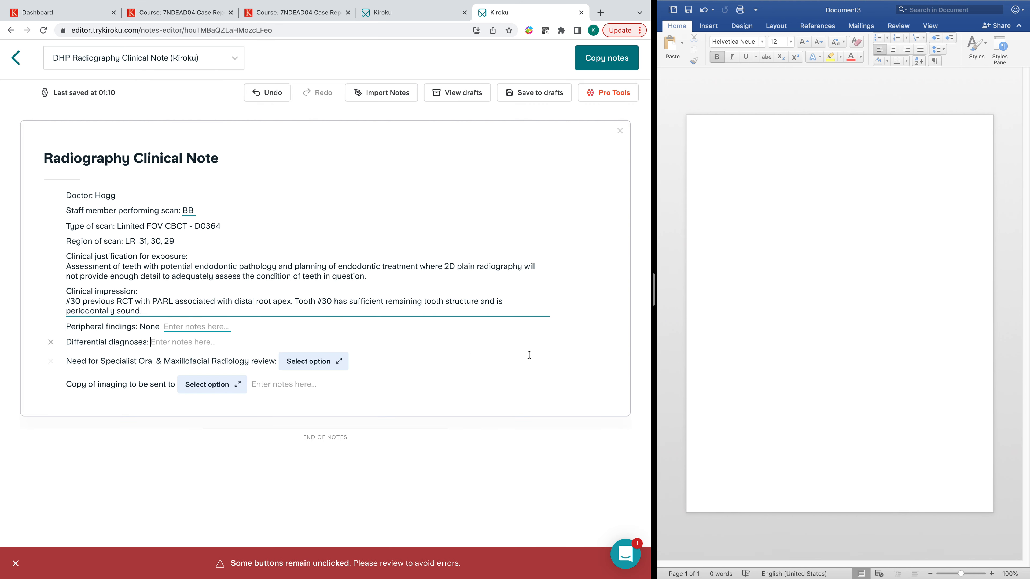
# Step: Enter the differential diagnosis "#30 previously endodontically treated with asymptomatic apical periodontitis."
pyautogui.write('#3')
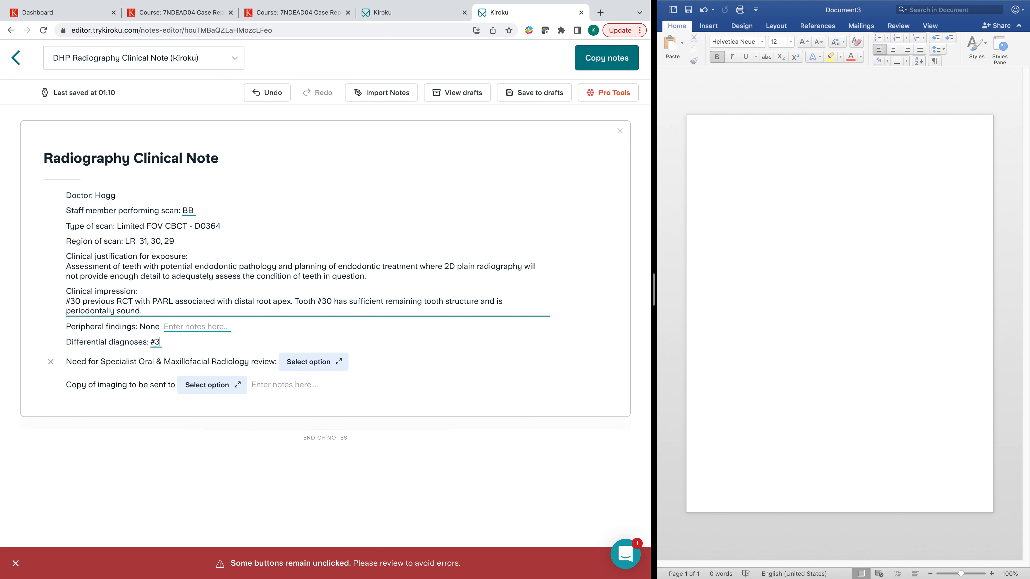
pyautogui.write('0 previously endodontically treat')
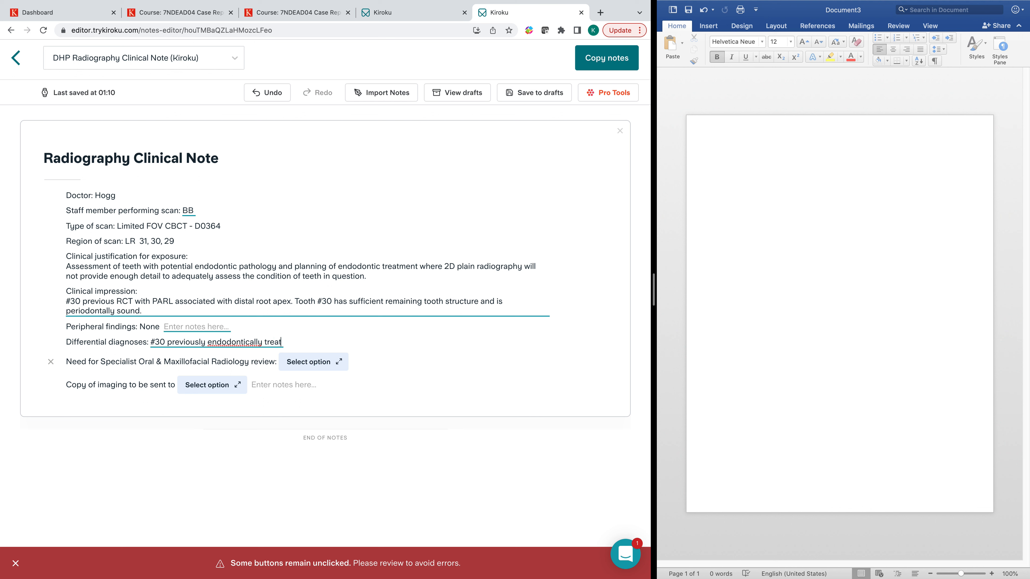
pyautogui.write('ed with asymptomatic ap')
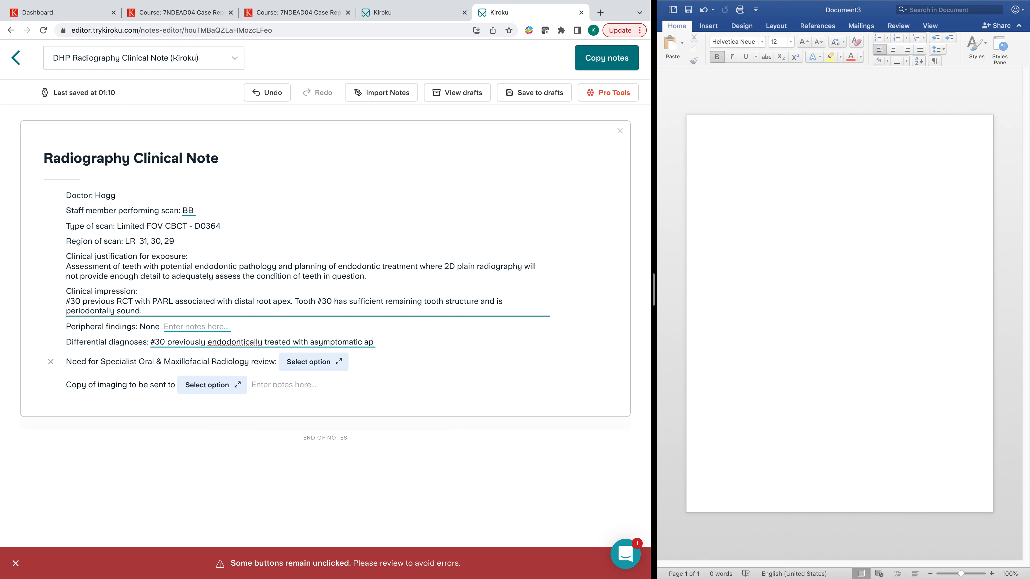
pyautogui.write('ical periodontitis.')
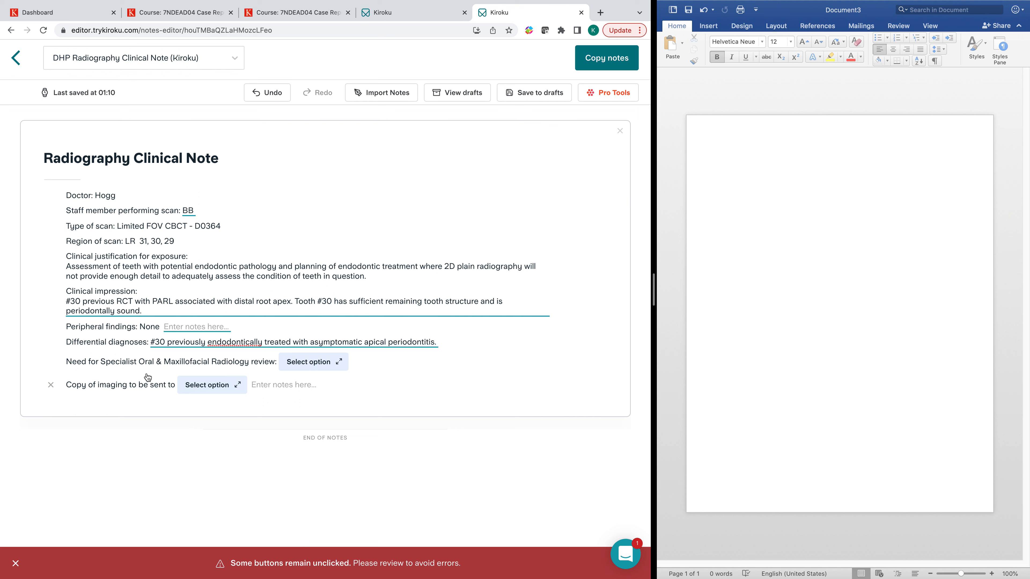
# Step: Mark the Specialist Oral & Maxillofacial Radiology review as Not Advised and set Shoreline Endodontics as recipient of the imaging copy
pyautogui.click(329, 363)
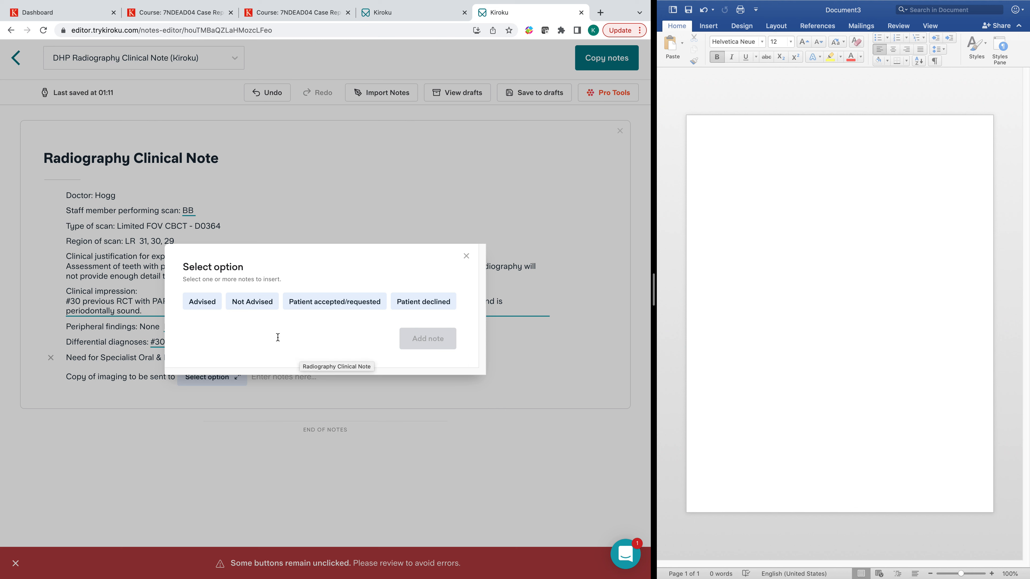
pyautogui.click(259, 306)
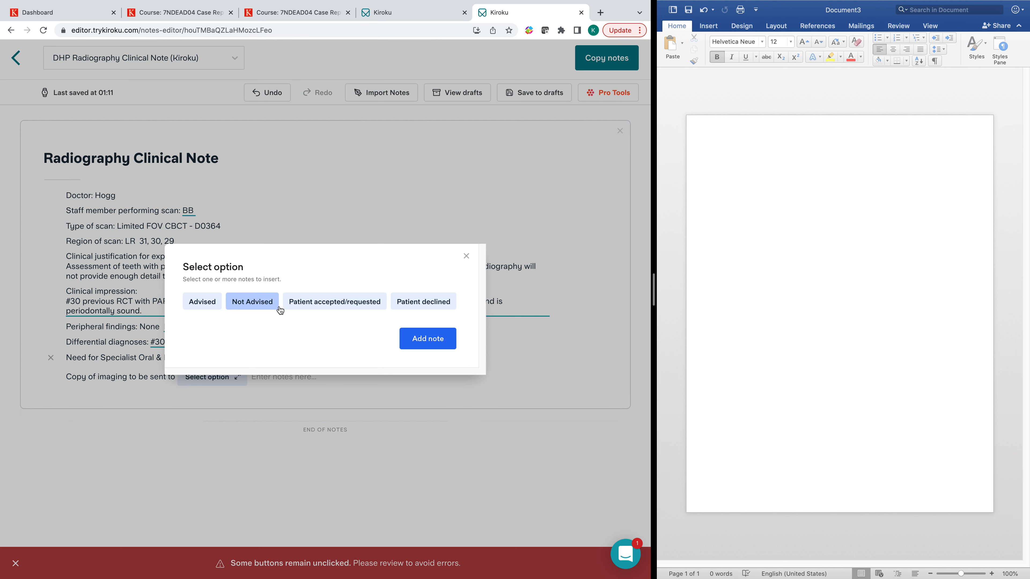
pyautogui.click(423, 339)
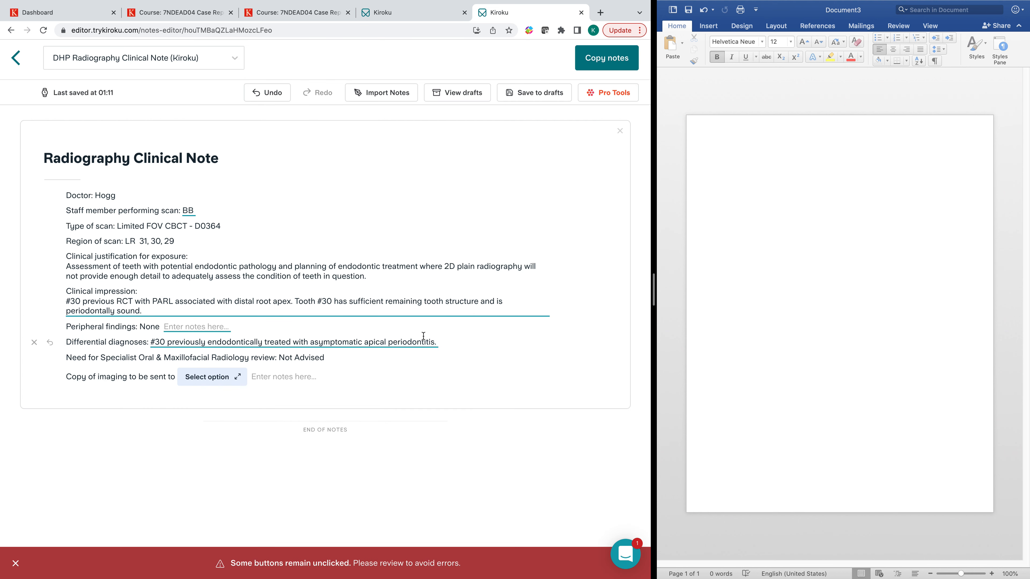
pyautogui.click(237, 380)
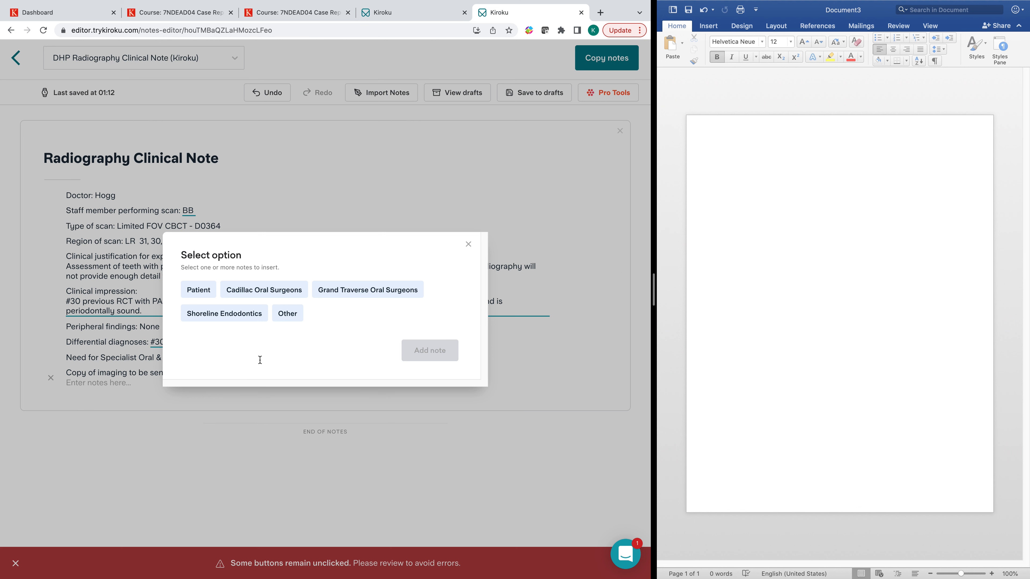
pyautogui.click(227, 318)
pyautogui.click(452, 359)
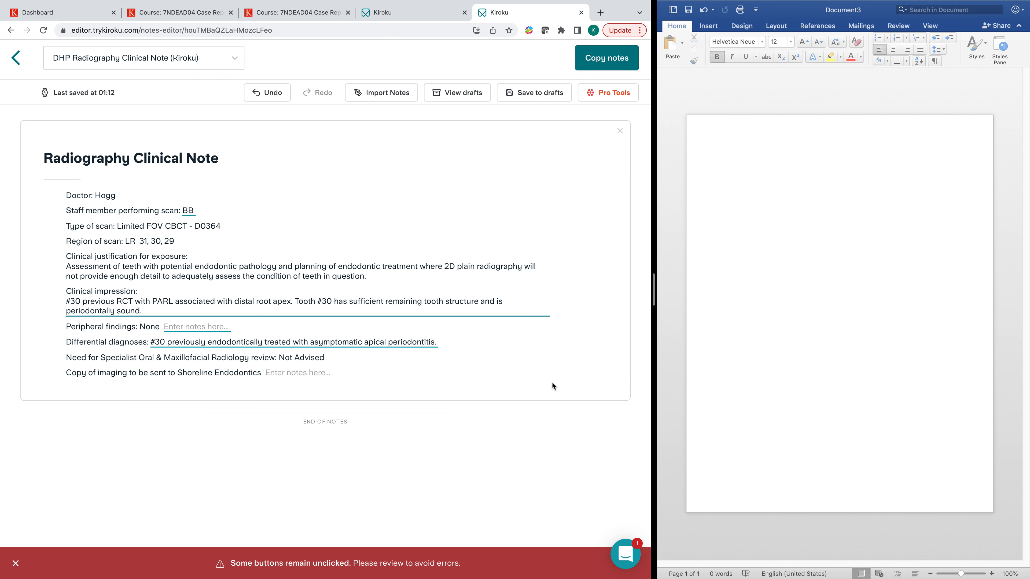
# Step: Copy the completed radiography note and paste it into the blank Word document
pyautogui.click(604, 63)
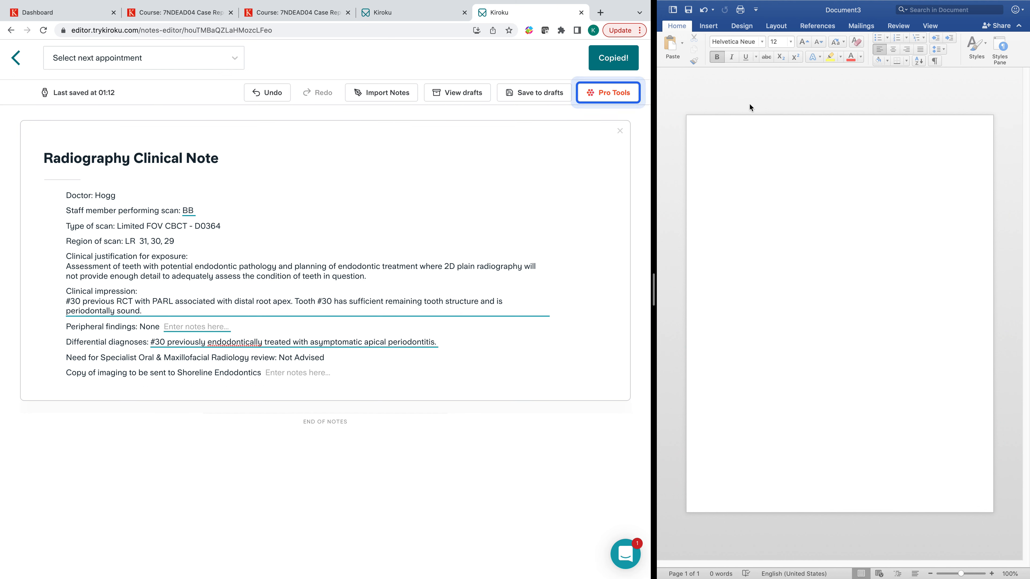
pyautogui.click(708, 142)
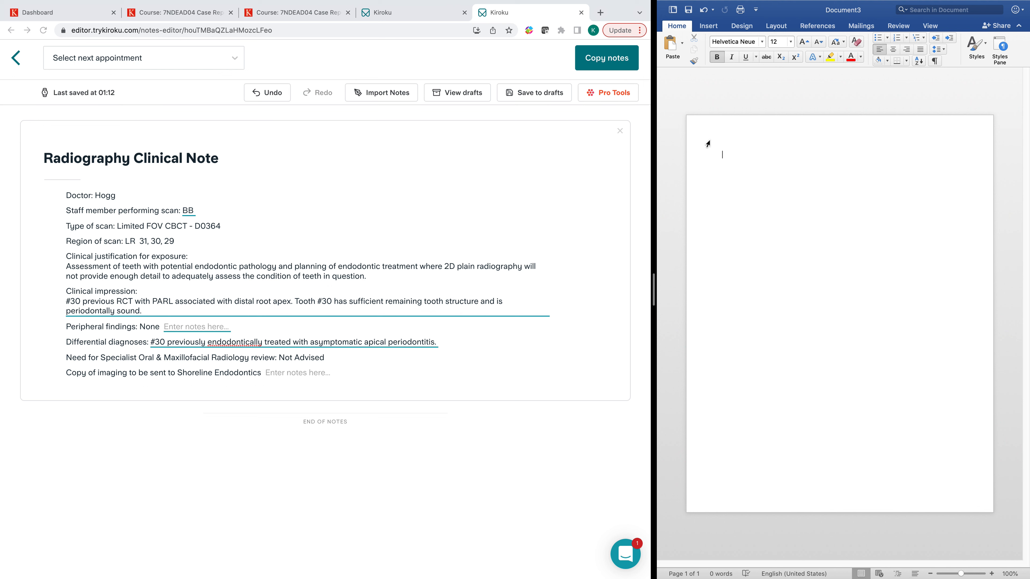
pyautogui.write('Radiography Clinical Note: Doctor: Hogg Staff member performing scan: BB Type of scan: Limited FOV CBCT - D0364 Region of scan: LR 31, 30, 29 Clinical justification for exposure: Assessment of teeth with potential endodontic pathology and planning of endodontic treatment where 2D plain radiography will not provide enough detail to adequately assess the condition of teeth in question. Clinical impression: #30 previous RCT with PARL associated with distal root apex. Tooth #30 has sufficient remaining tooth structure and is periodontally sound. Peripheral findings: None Differential diagnoses: #30 previously endodontically treated with asymptomatic apical periodontitis. Need for Specialist Oral & Maxillofacial Radiology review: Not Advised Copy of imaging to be sent to Shoreline Endodontics')
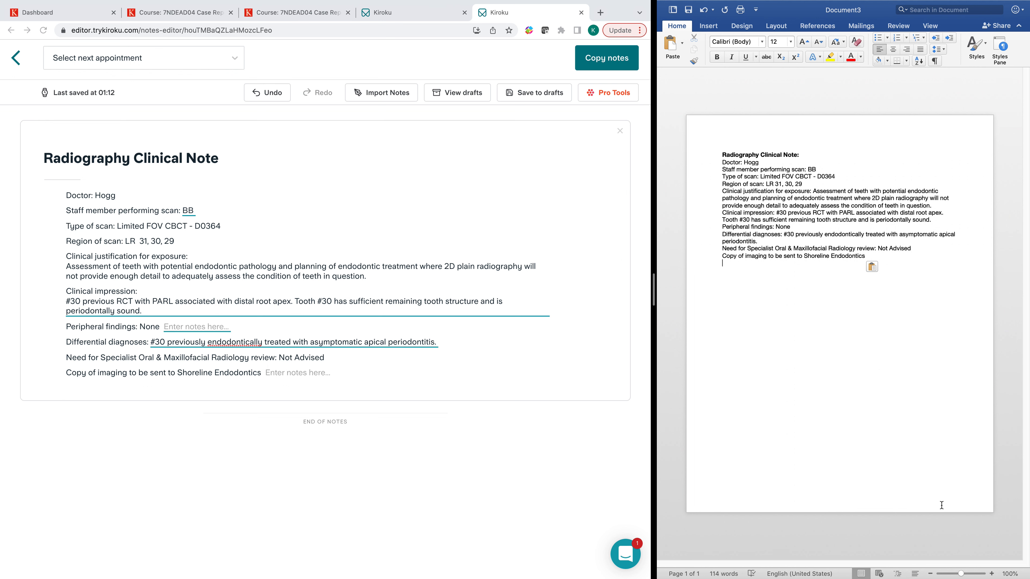
pyautogui.press('super+shift+5')
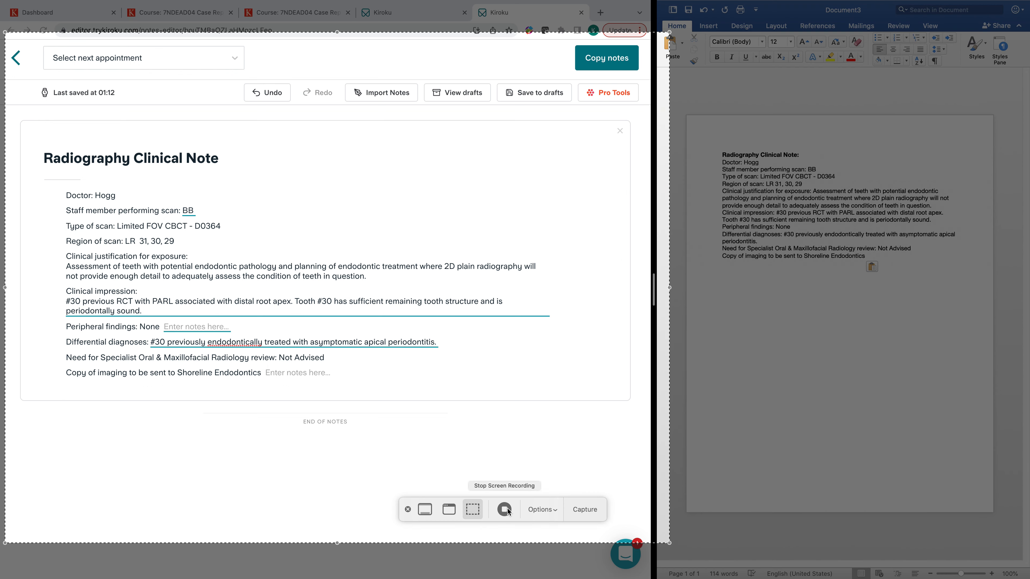